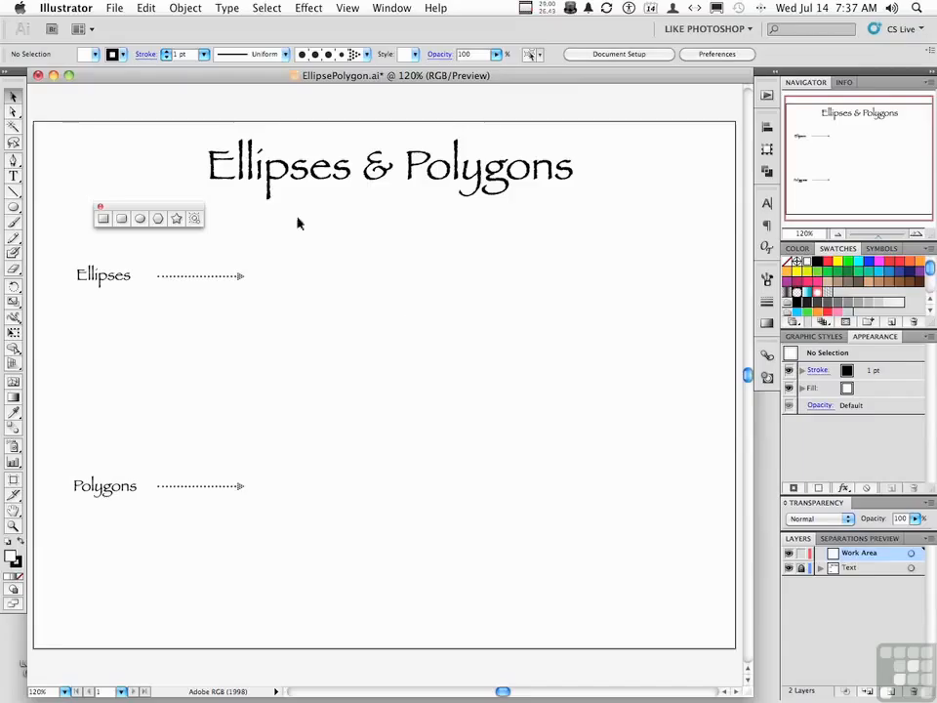
Draw a wide flat ellipse below the title and, beside it, a circle with a smaller concentric circle inside
left_click(140, 221)
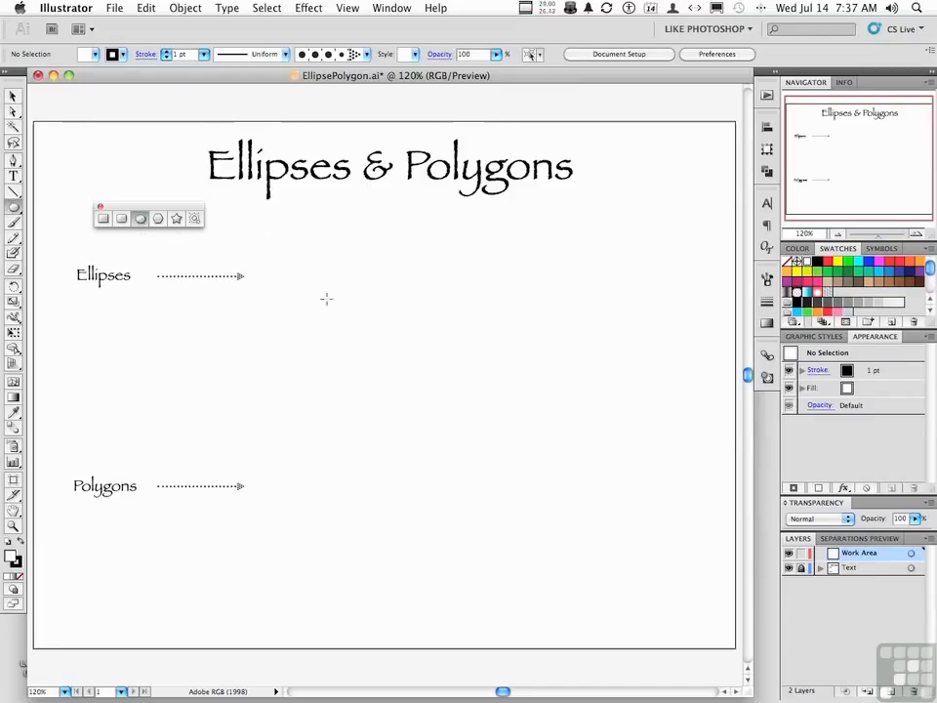
left_click_drag(346, 226, 517, 259)
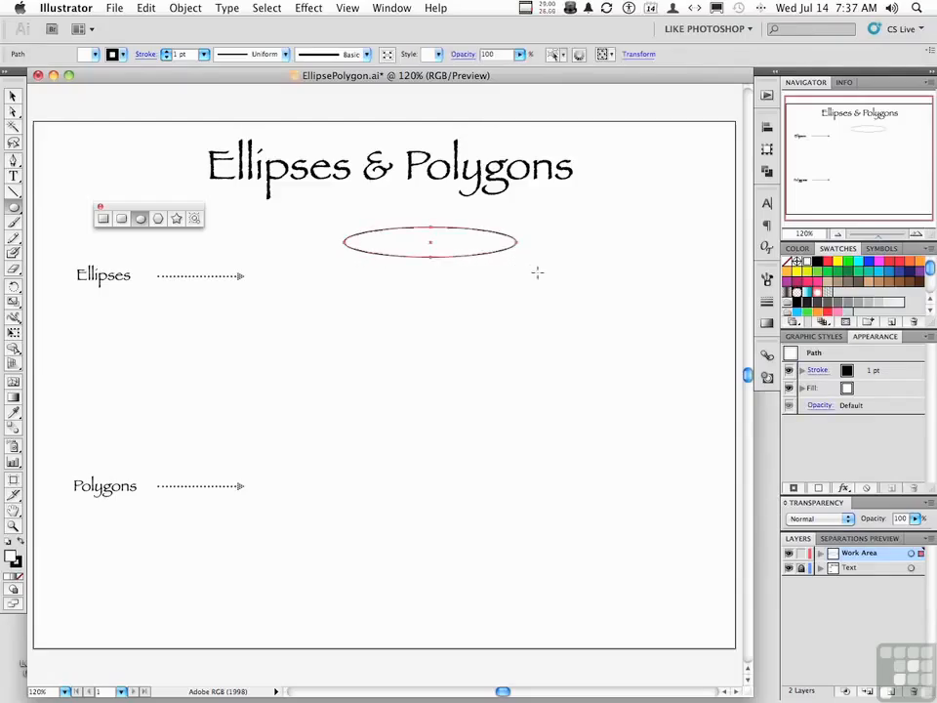
left_click_drag(559, 215, 640, 304)
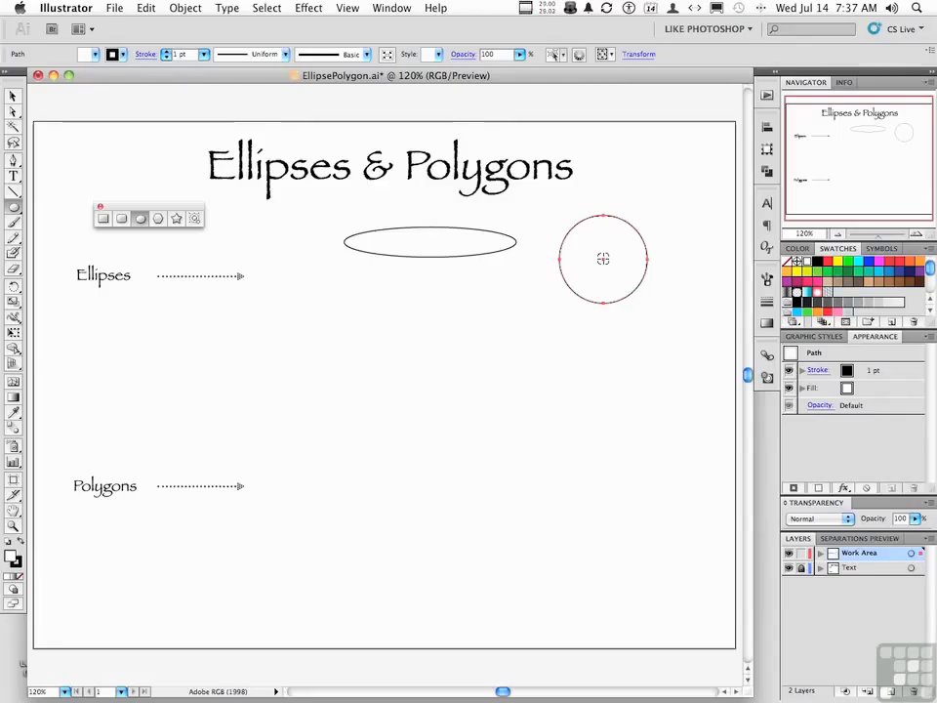
left_click_drag(603, 258, 625, 288)
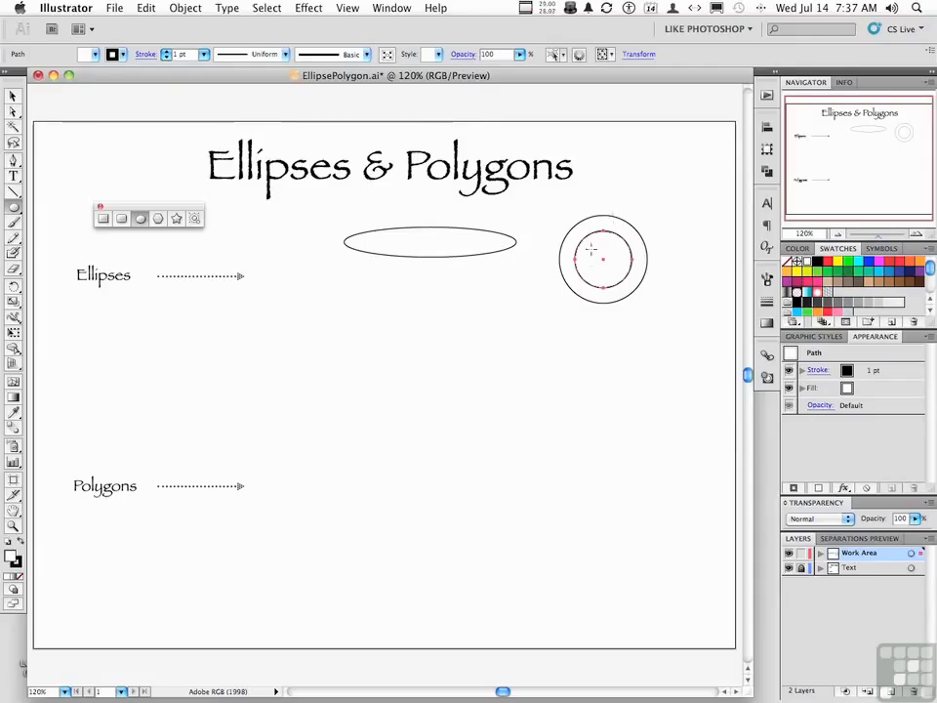
Cut the inner circle out of the outer one with Divide Objects Below, and move the cut-out circle beneath the flat ellipse
key("v")
left_click(189, 10)
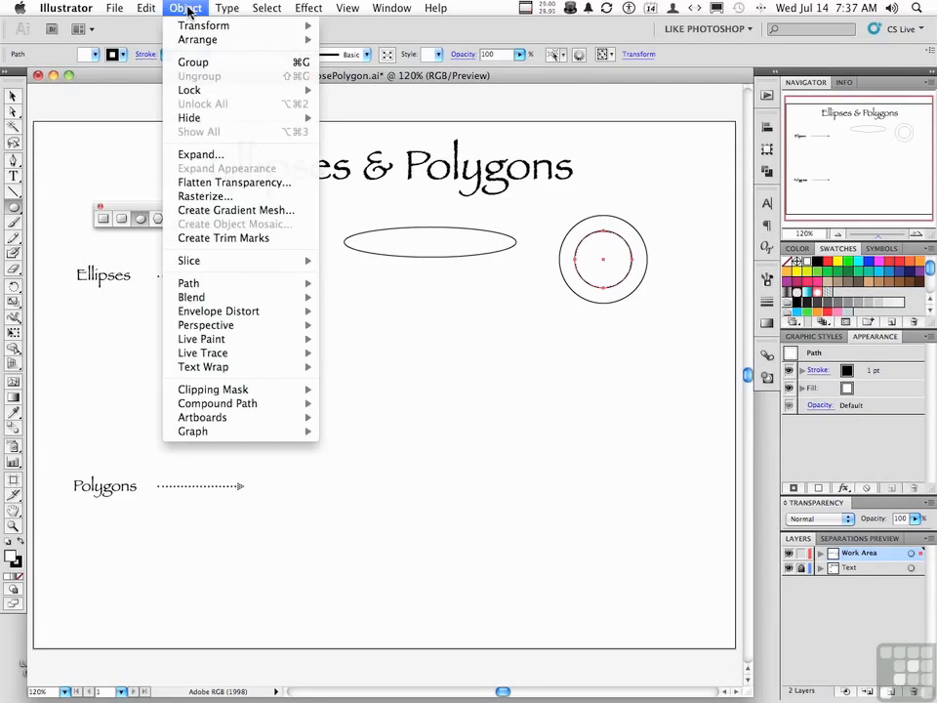
mouse_move(247, 282)
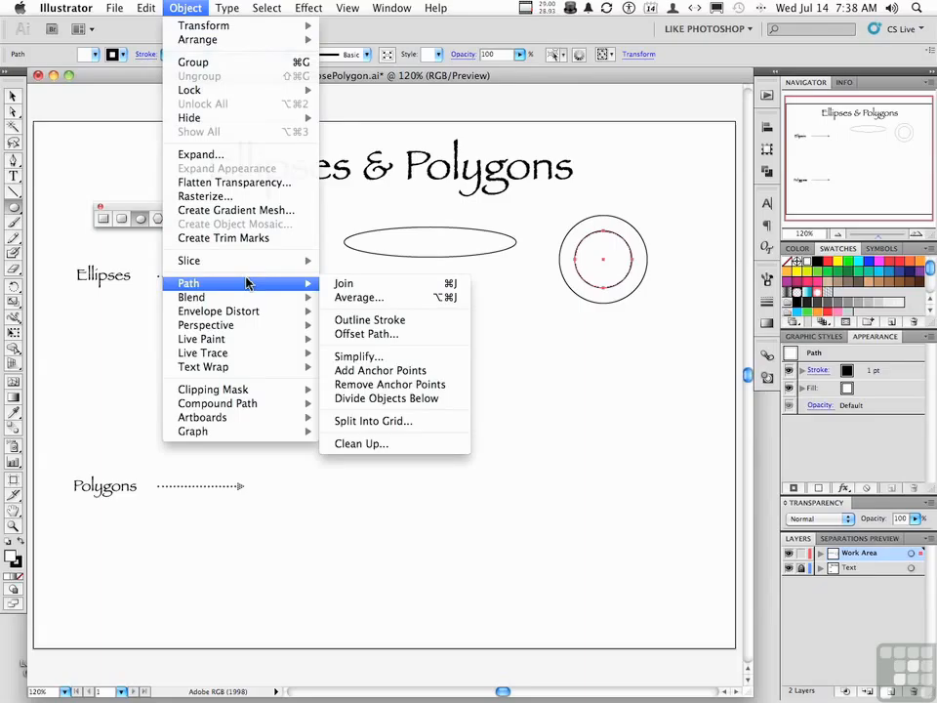
left_click(377, 398)
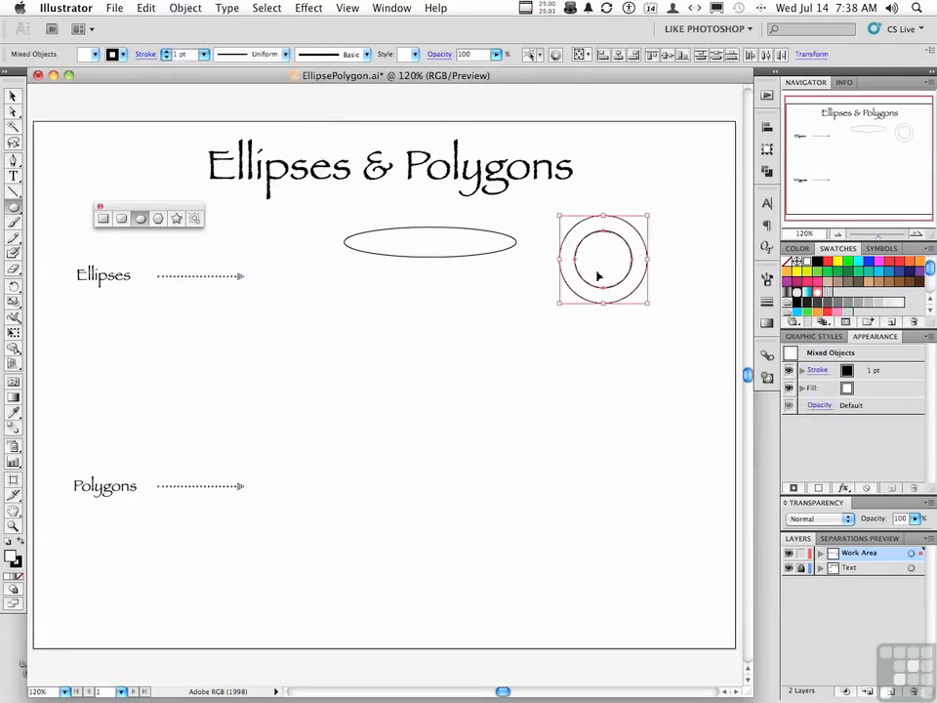
left_click(617, 329)
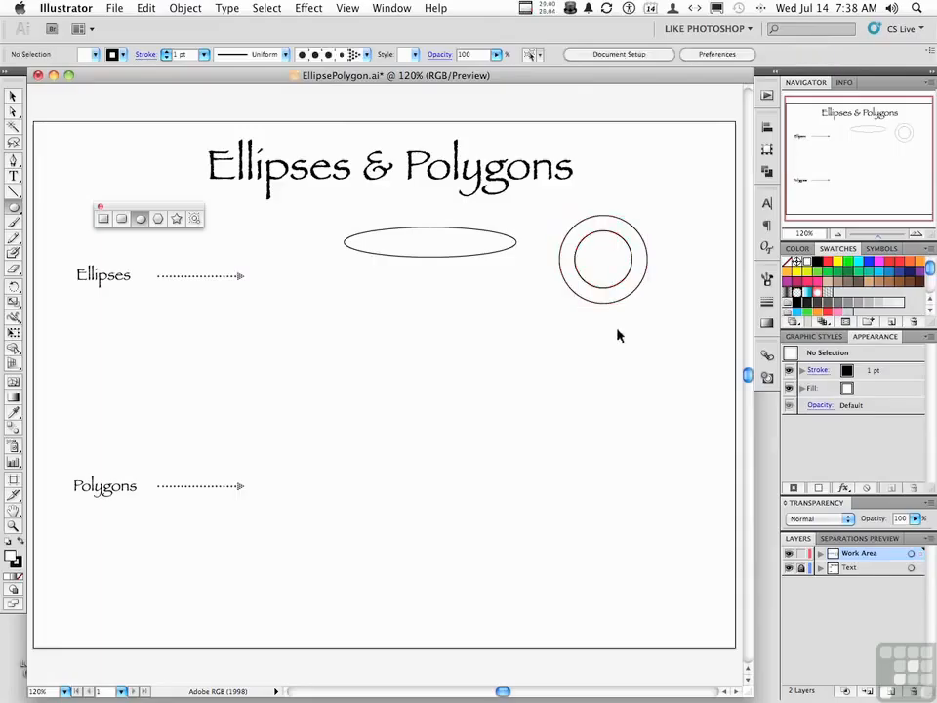
left_click_drag(605, 280, 493, 302)
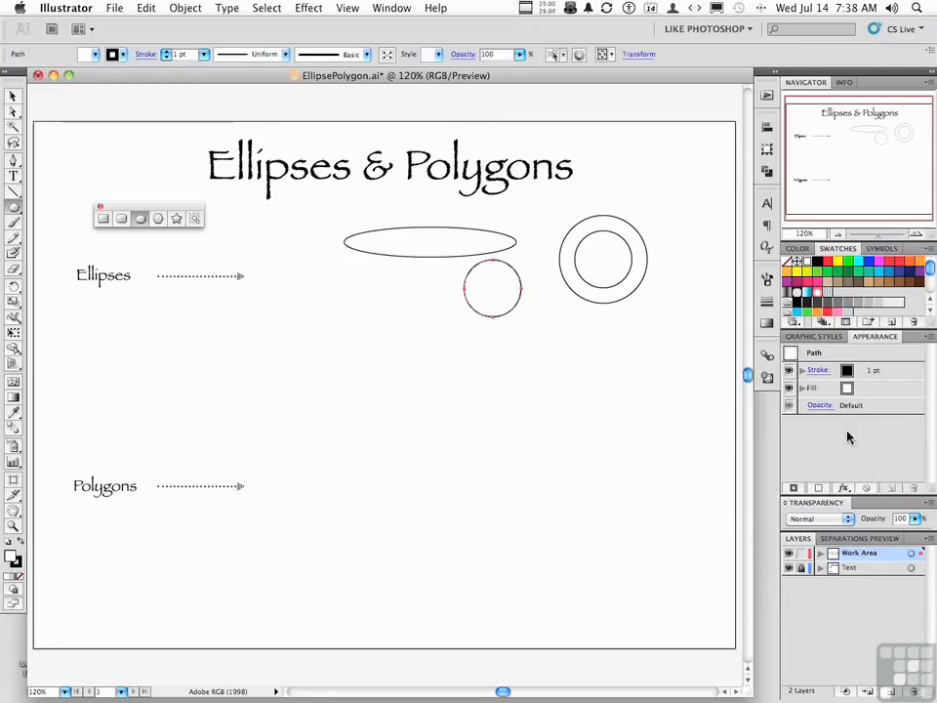
Fill the ring-shaped compound path with yellow
key("v")
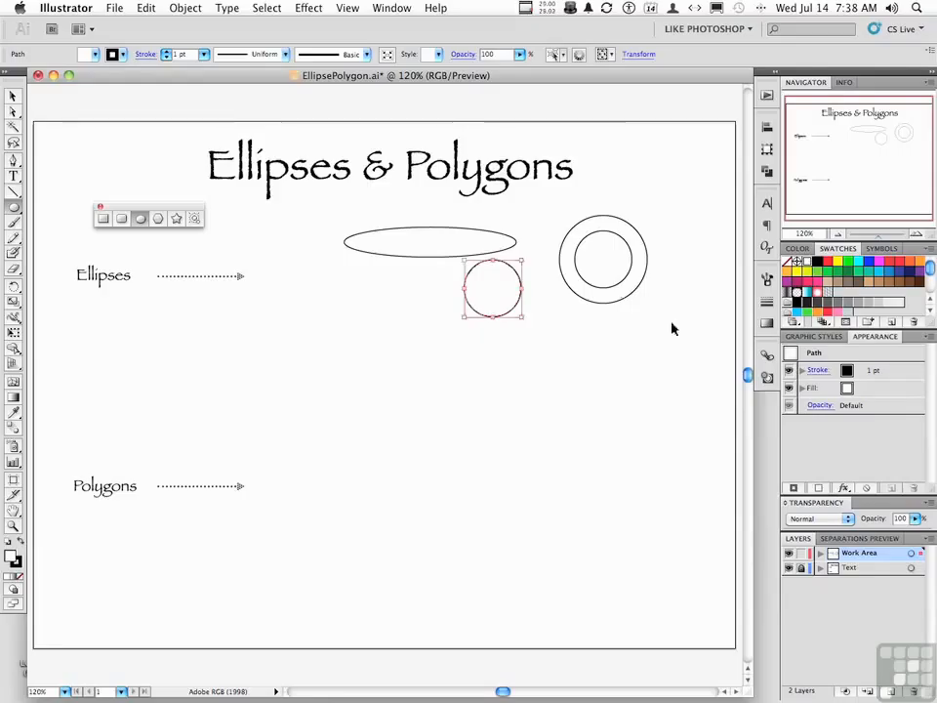
left_click(602, 298)
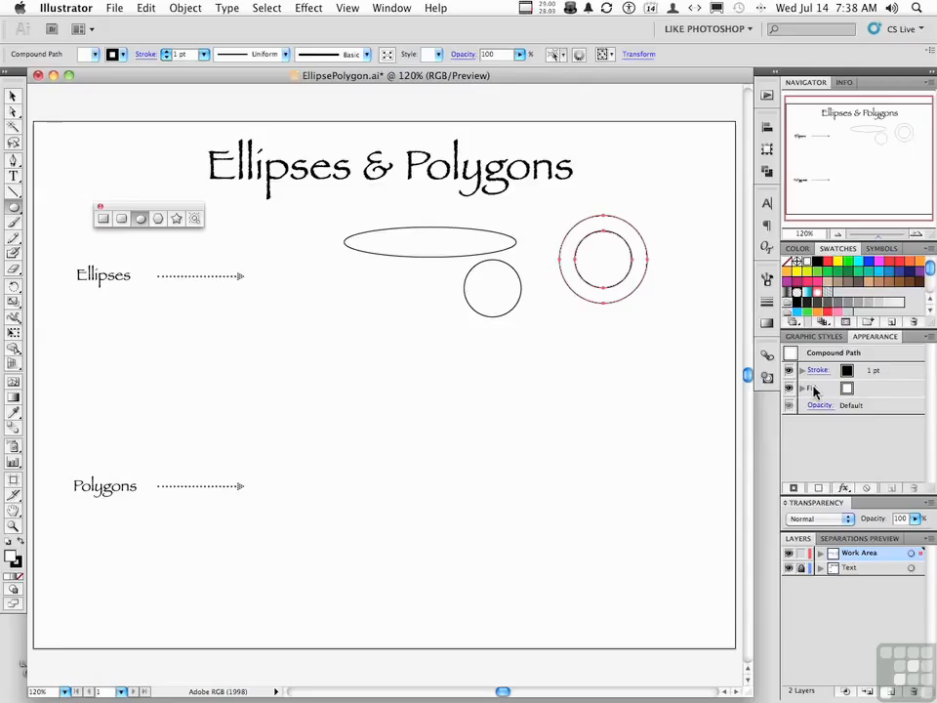
left_click(847, 388)
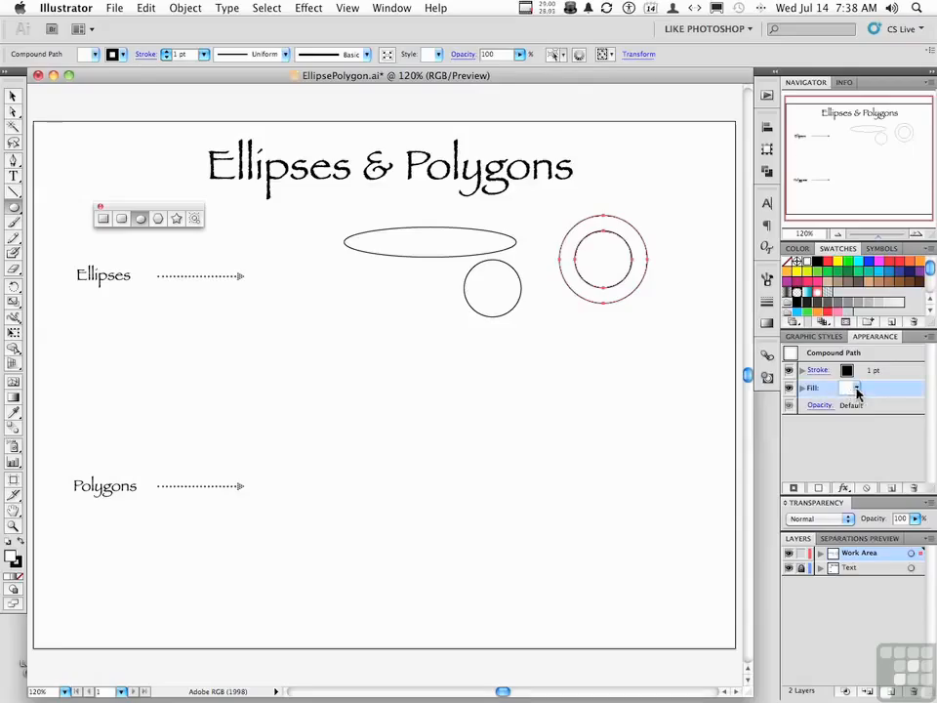
left_click(857, 390)
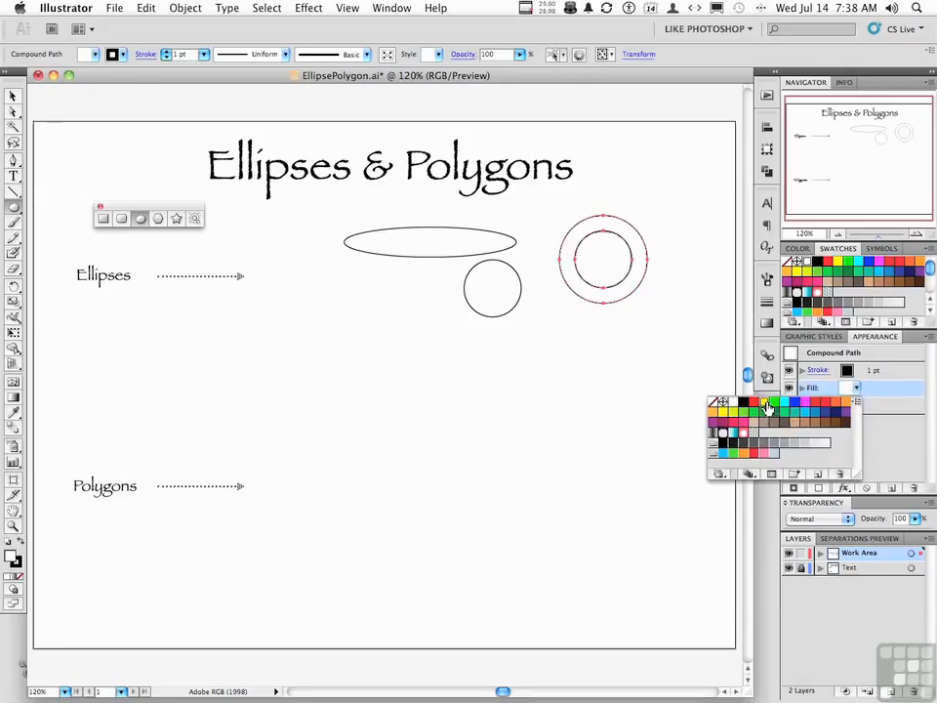
left_click(765, 402)
left_click(889, 375)
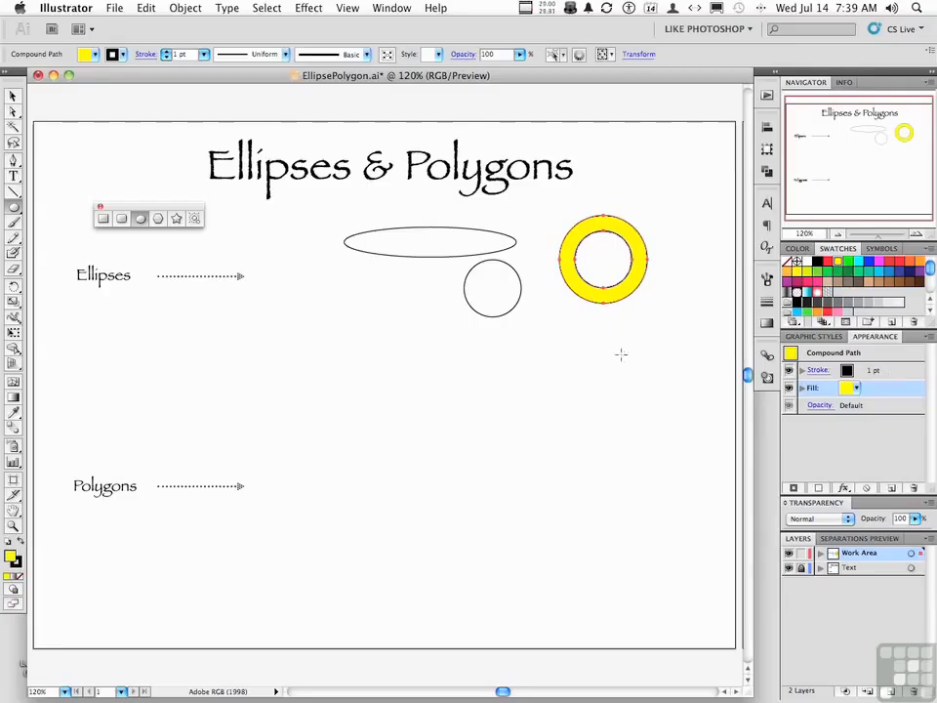
Draw a flat-based hexagon with the Polygon tool next to the Polygons label's arrow
left_click(157, 219)
left_click_drag(323, 438, 362, 478)
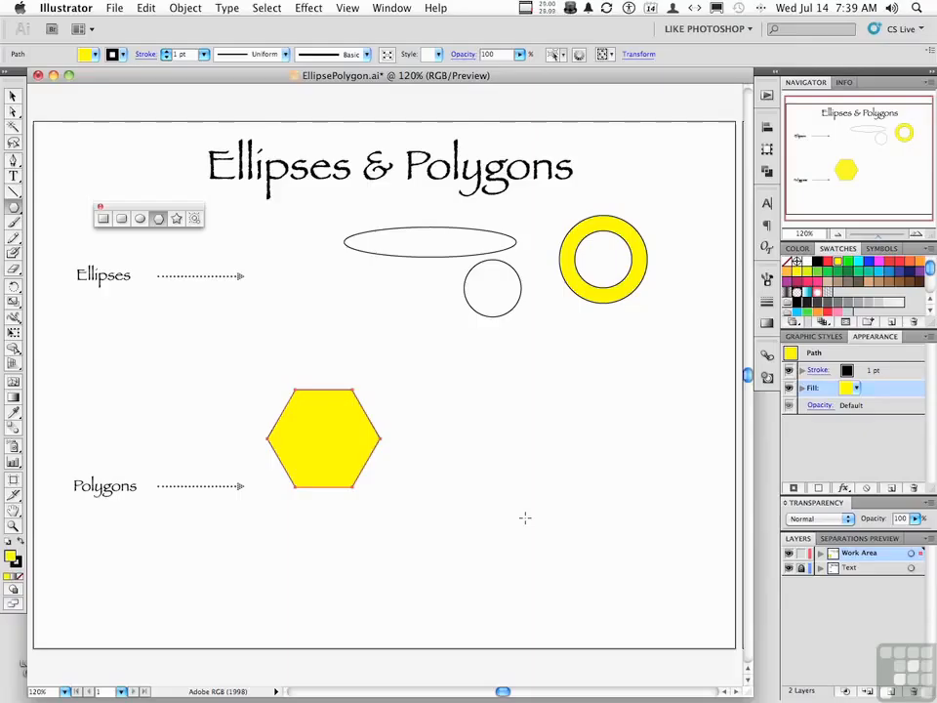
left_click(512, 395)
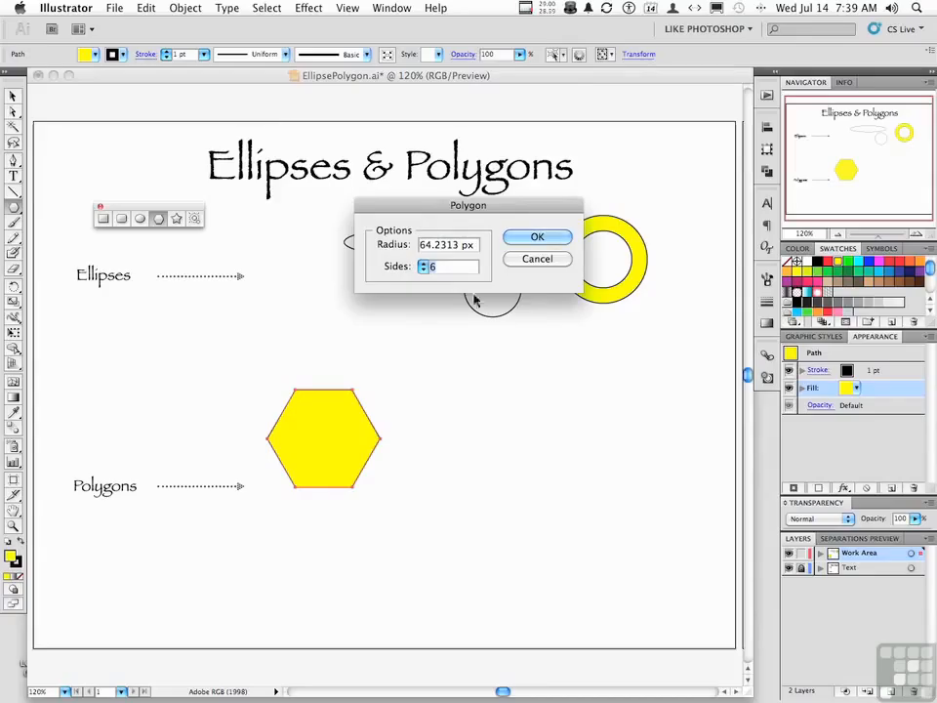
left_click(422, 263)
left_click(422, 263)
left_click(423, 270)
left_click(422, 270)
left_click(535, 264)
Draw a second polygon to the right of the hexagon, changing its number of sides to make a flat-based octagon
left_click_drag(492, 401, 520, 450)
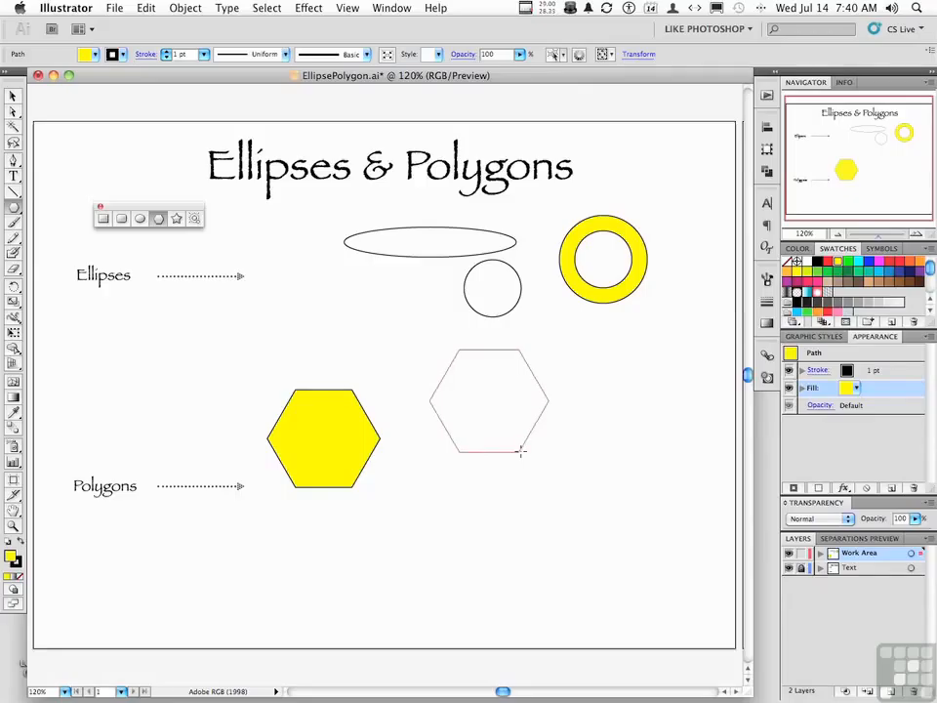
left_click_drag(520, 451, 523, 457)
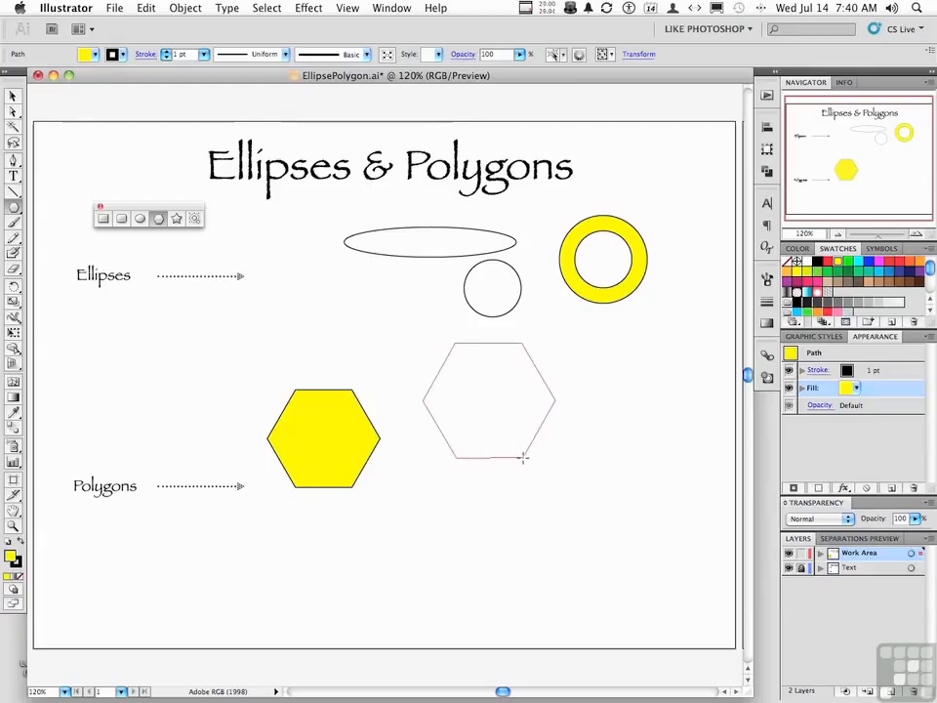
left_click_drag(523, 457, 523, 457)
key("Up")
key("Up")
left_click_drag(523, 456, 550, 428)
key("Down")
key("Down")
key("Down")
key("Down")
key("Down")
key("Up")
key("Up")
key("Up")
key("Up")
key("Up")
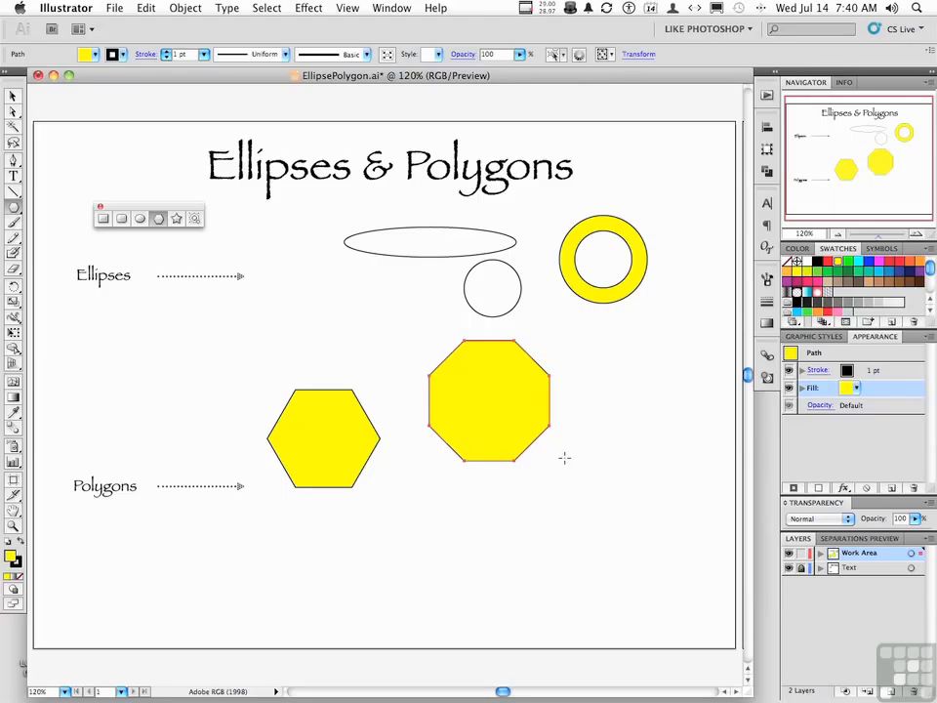
Change the octagon's fill to red
left_click(856, 389)
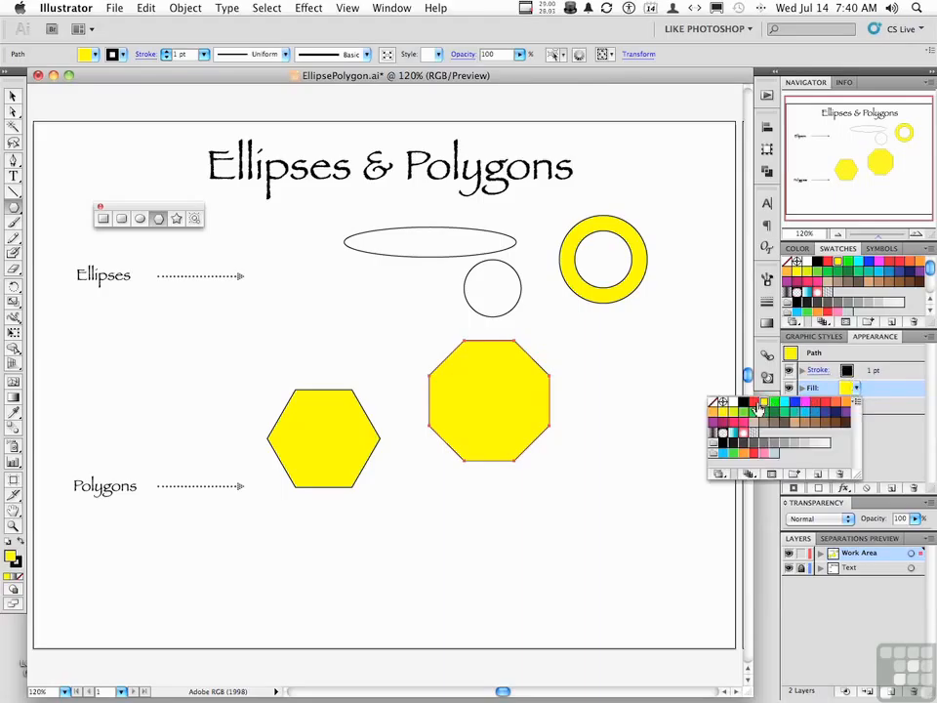
left_click(753, 403)
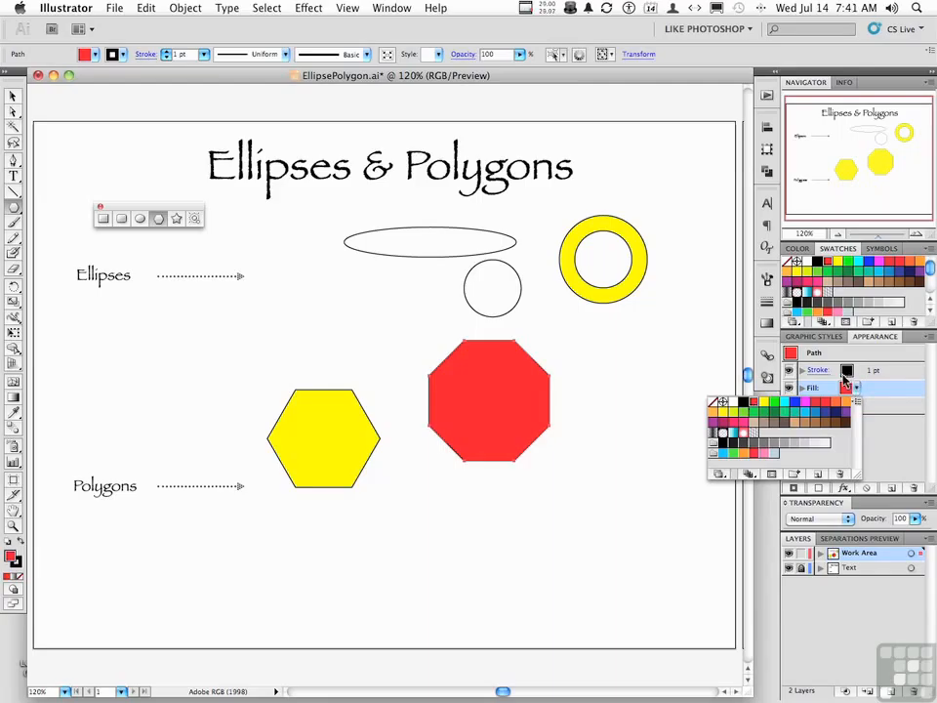
left_click(875, 455)
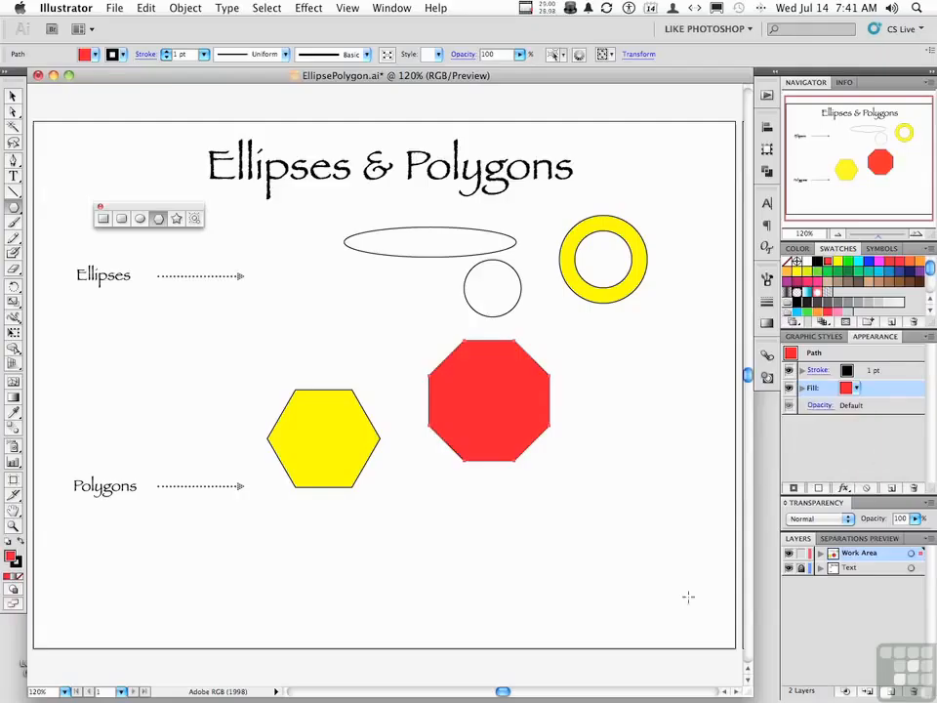
Draw another flat-based octagon, repositioning it while drawing so it sits directly beneath the yellow hexagon
left_click_drag(484, 515, 501, 555)
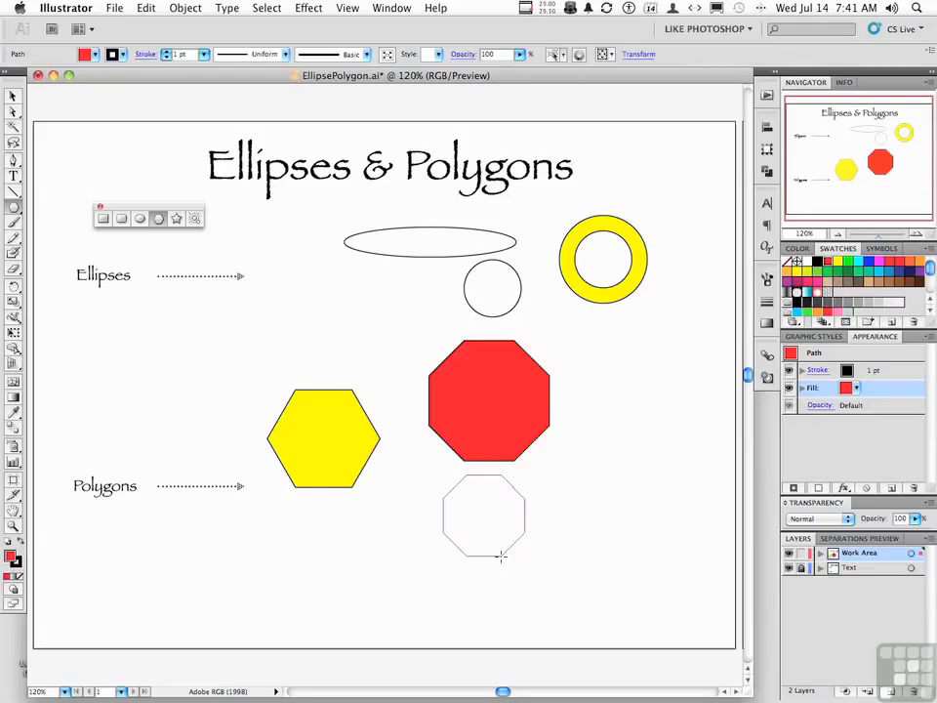
mouse_move(501, 555)
left_mouse_down()
mouse_move(347, 575)
mouse_move(337, 569)
mouse_move(356, 577)
mouse_move(348, 609)
left_mouse_up()
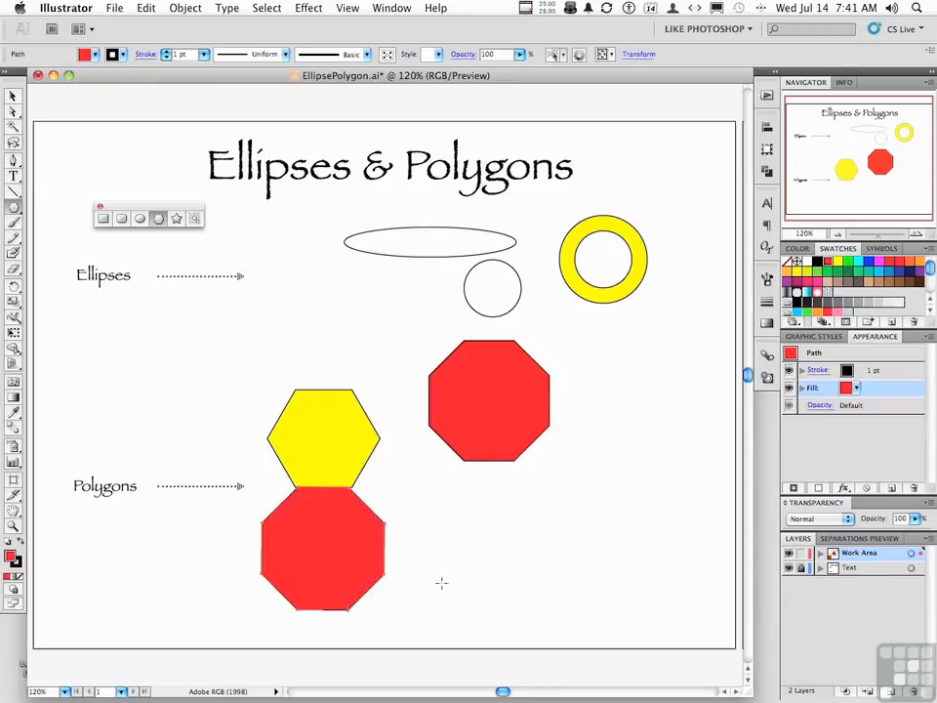